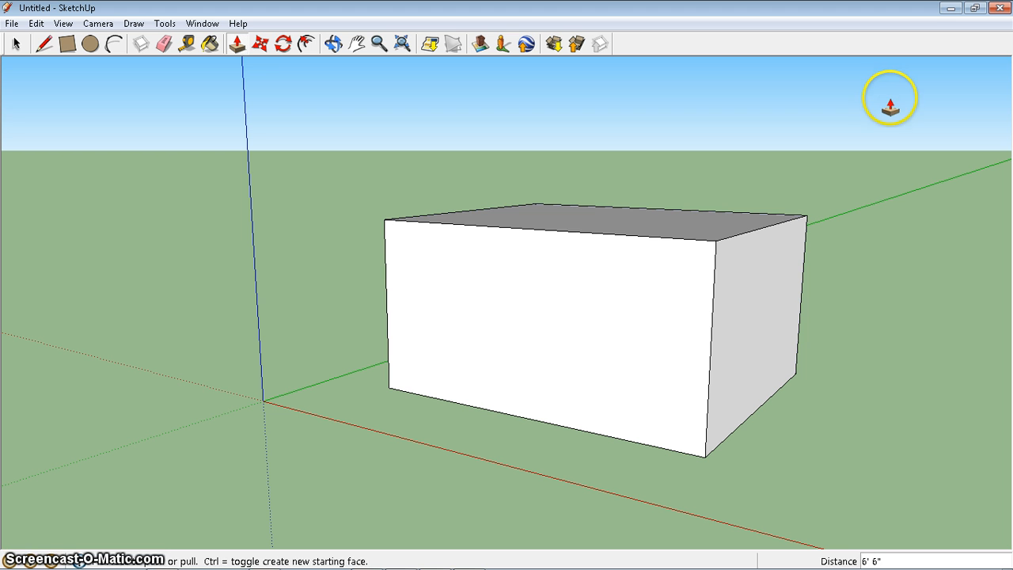
Convert the entire box into a component with the default name, then deselect it
key("space")
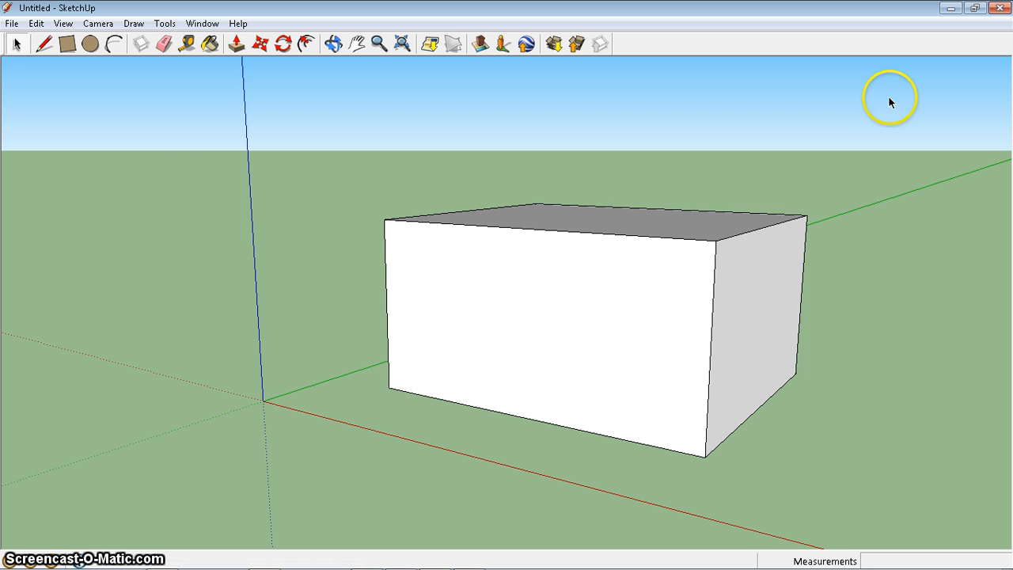
triple_click(655, 280)
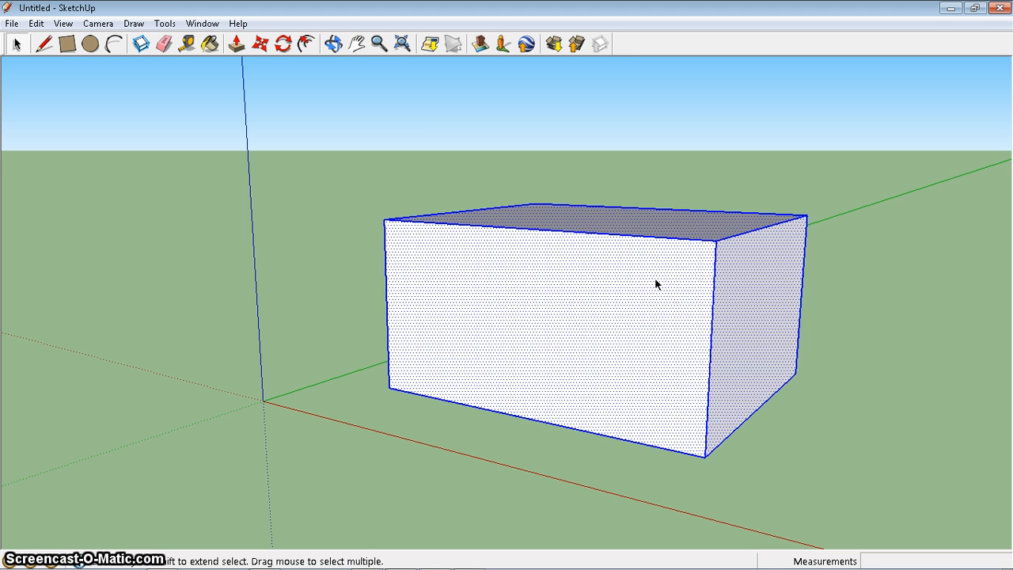
right_click(655, 282)
left_click(706, 395)
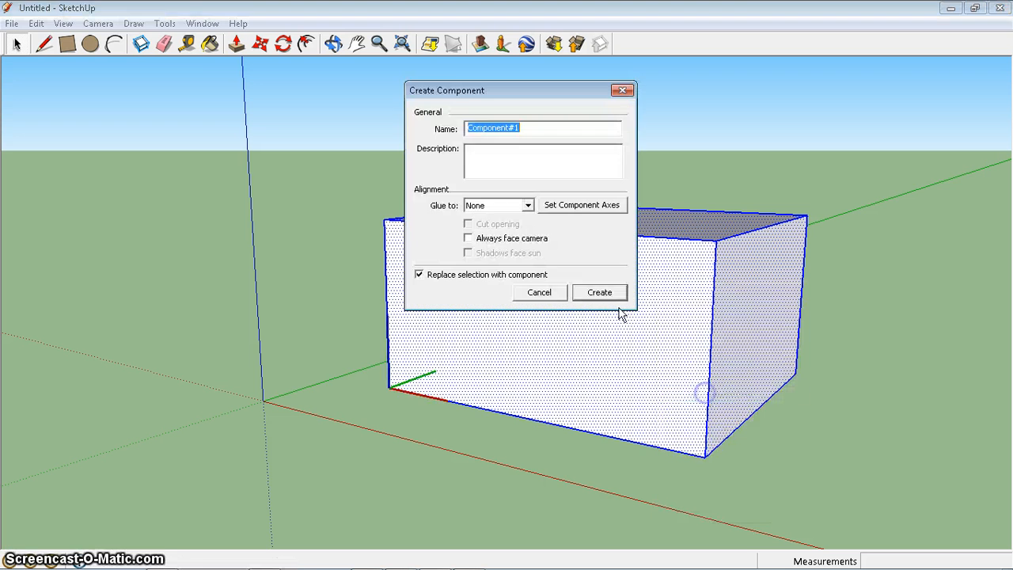
left_click(599, 292)
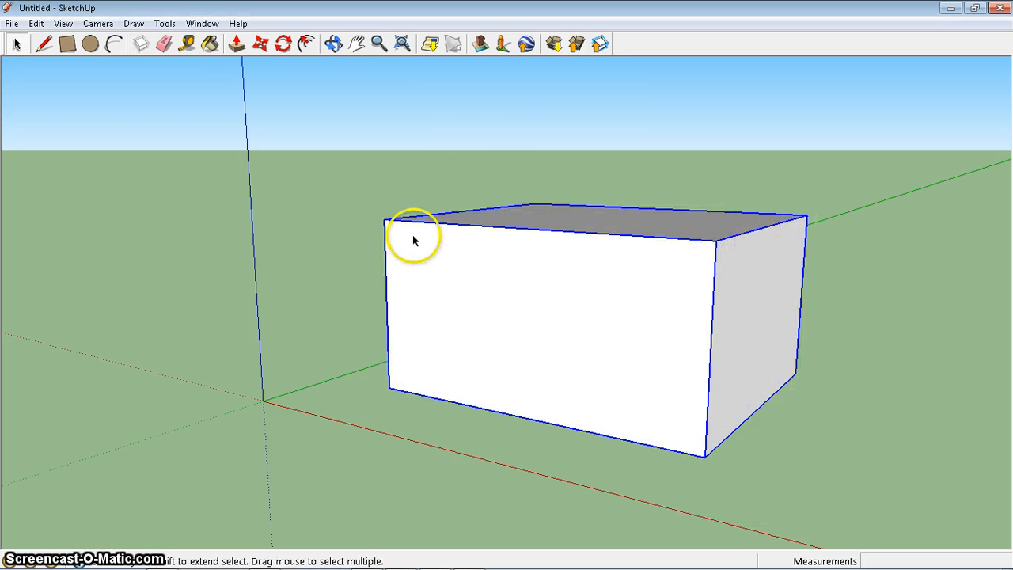
left_click(876, 290)
Open the box component for editing, then close it without making changes
key("h")
left_click_drag(893, 292, 587, 310)
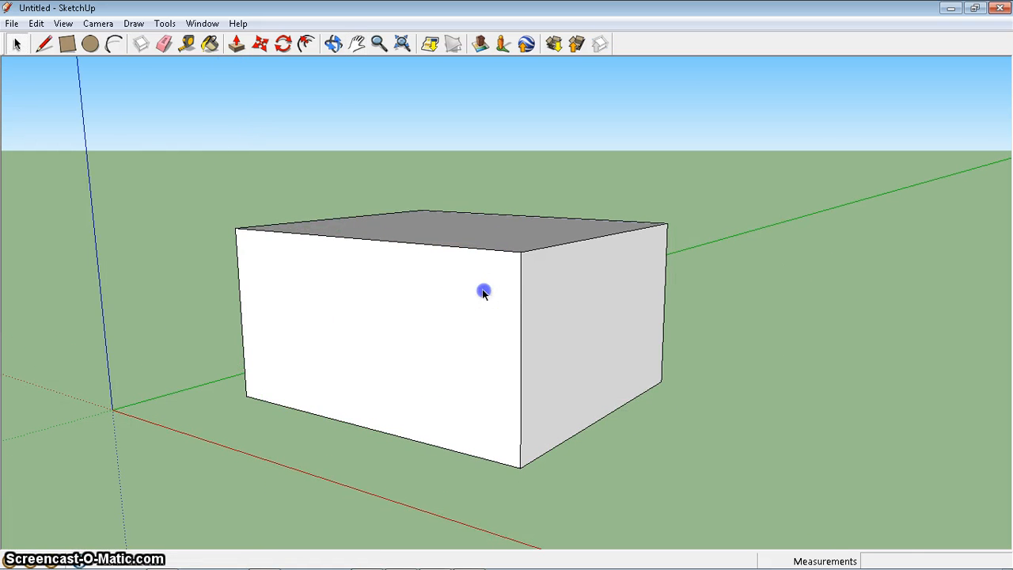
double_click(484, 292)
left_click(855, 232)
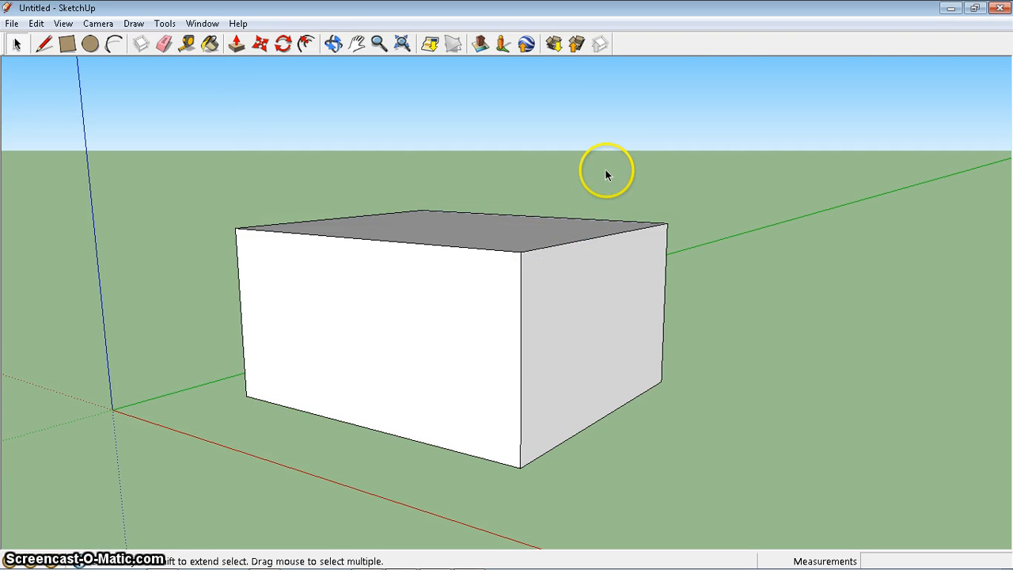
Draw a rectangle about 8' 8" by 4' 10" on the box's top face and pull it up about 5' 6"
key("h")
left_click_drag(606, 192, 620, 274)
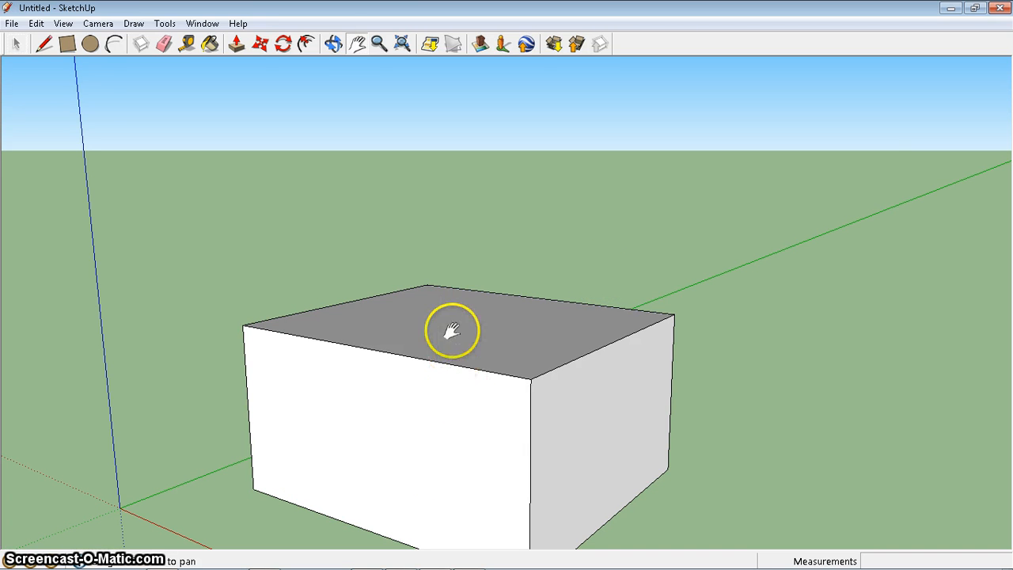
key("r")
left_click(411, 301)
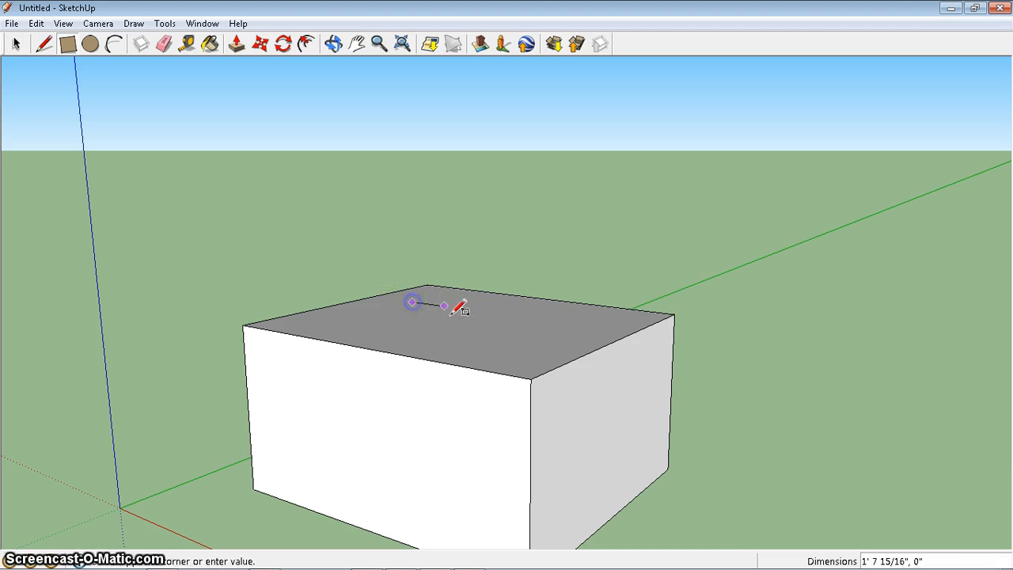
left_click(520, 355)
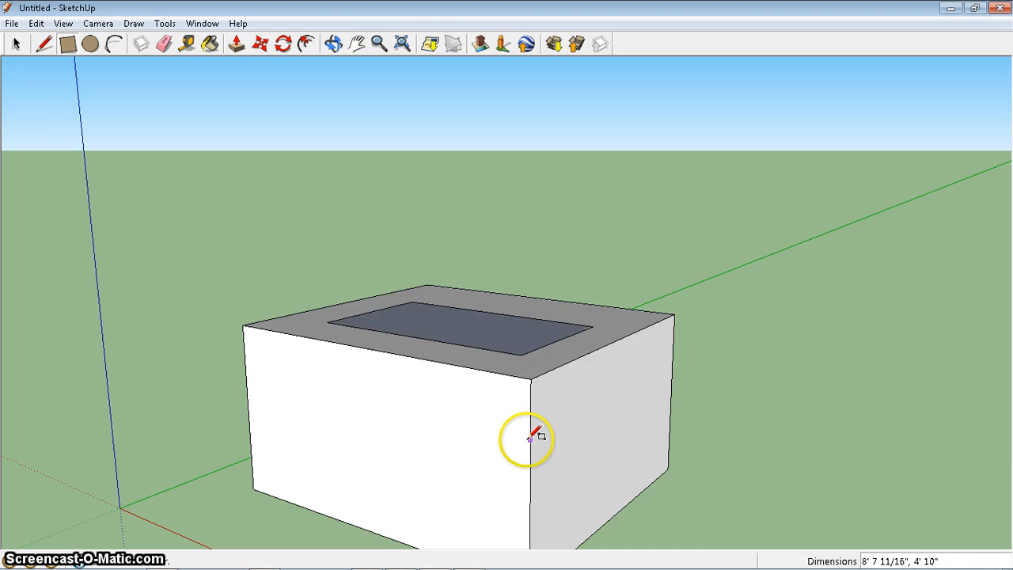
key("p")
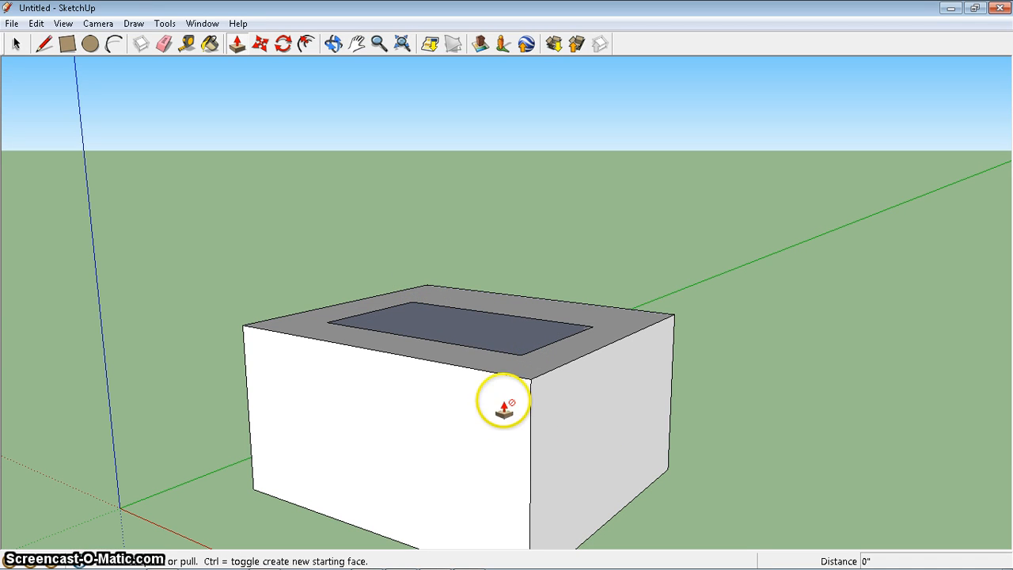
left_click(486, 331)
left_click(499, 181)
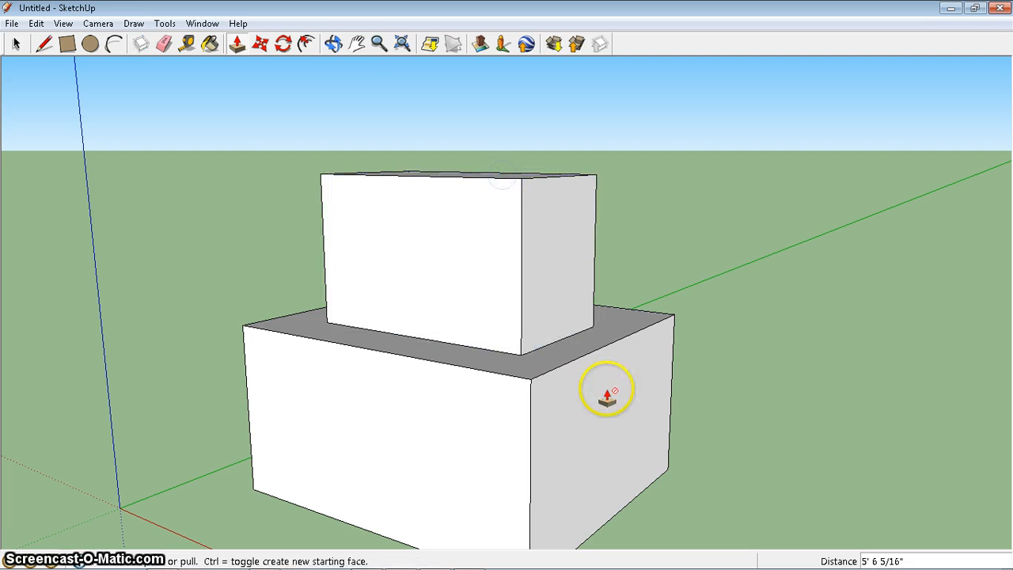
Select the whole upper box, then the lower box component, to check that they are separate
key("o")
left_click_drag(754, 381, 680, 367)
key("h")
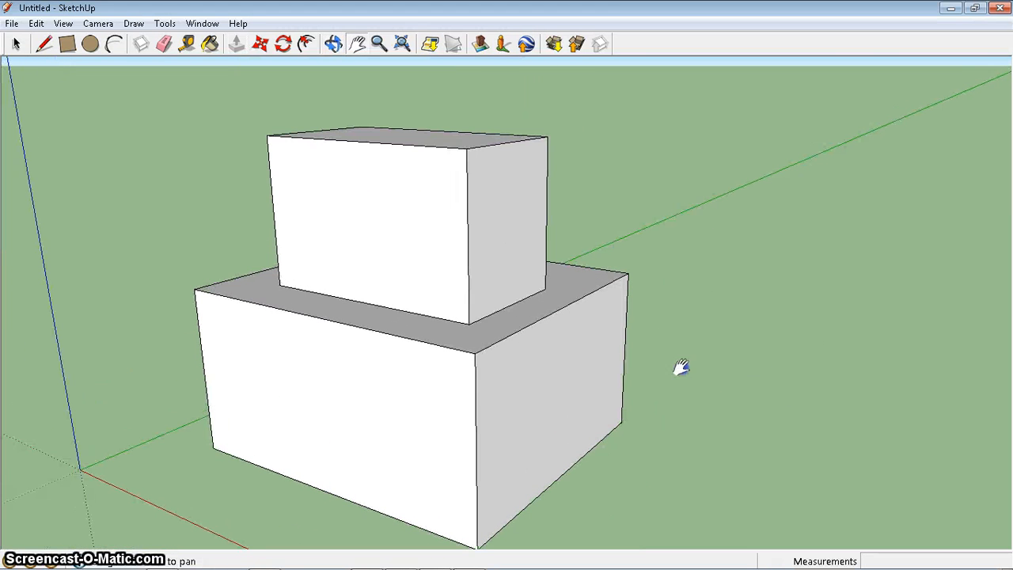
key("space")
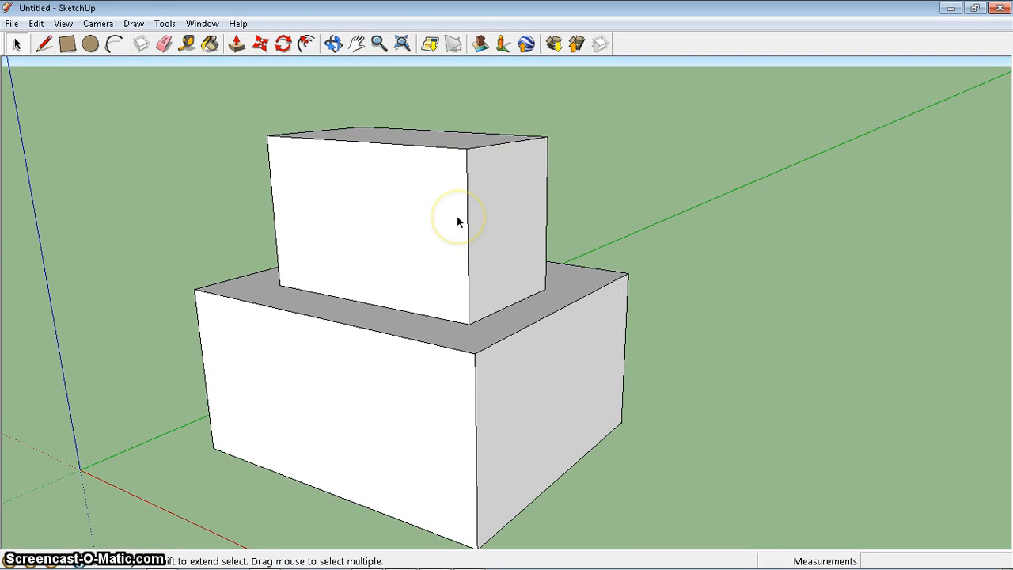
triple_click(456, 219)
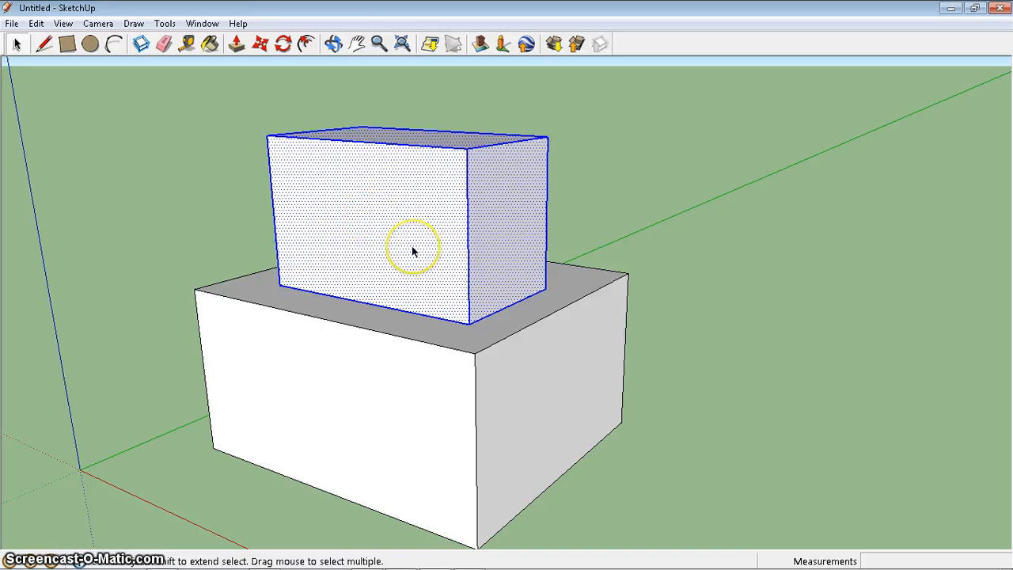
left_click(401, 437)
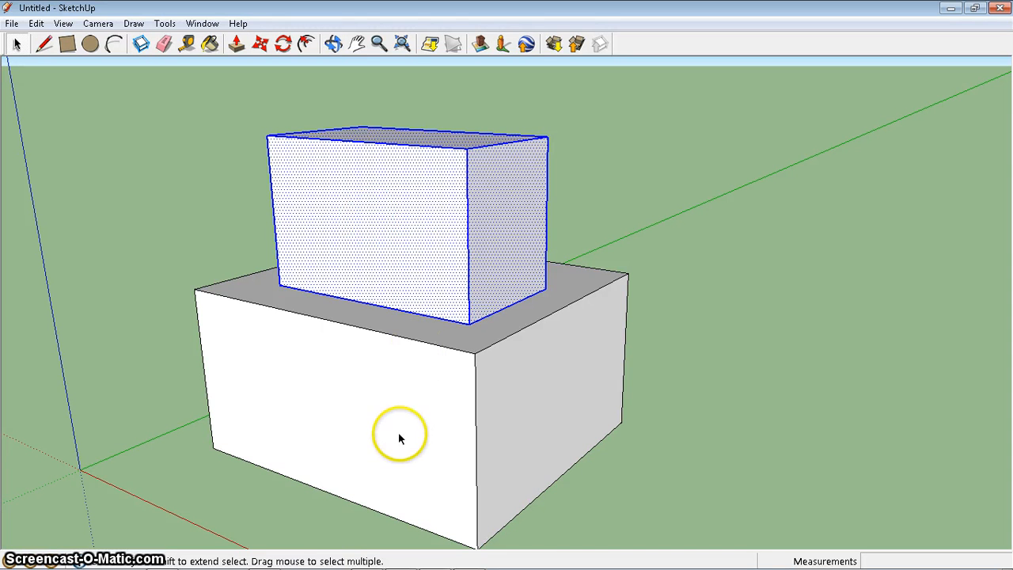
left_click(619, 333)
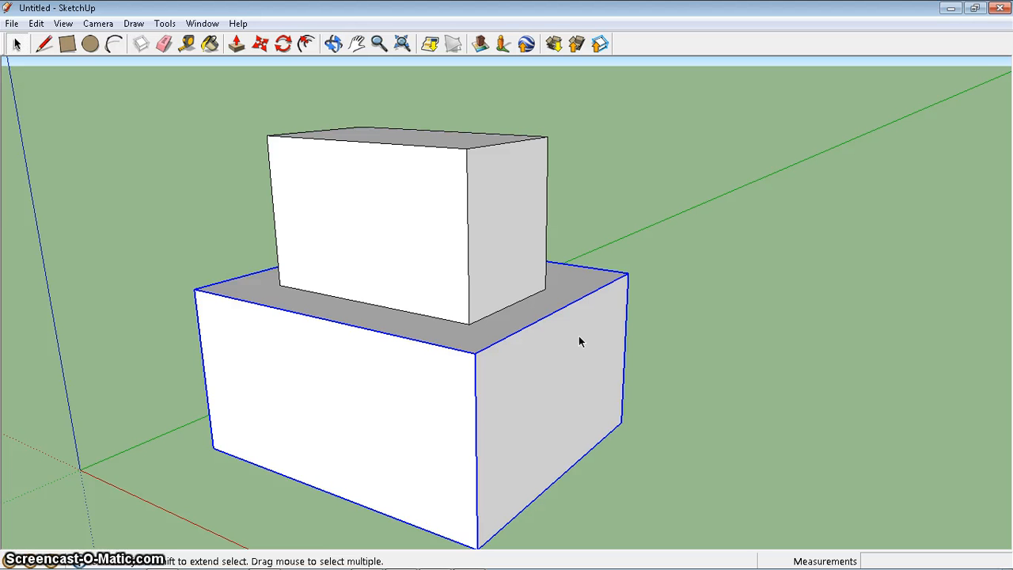
Convert the entire upper box into its own component with the default name
left_click(406, 195)
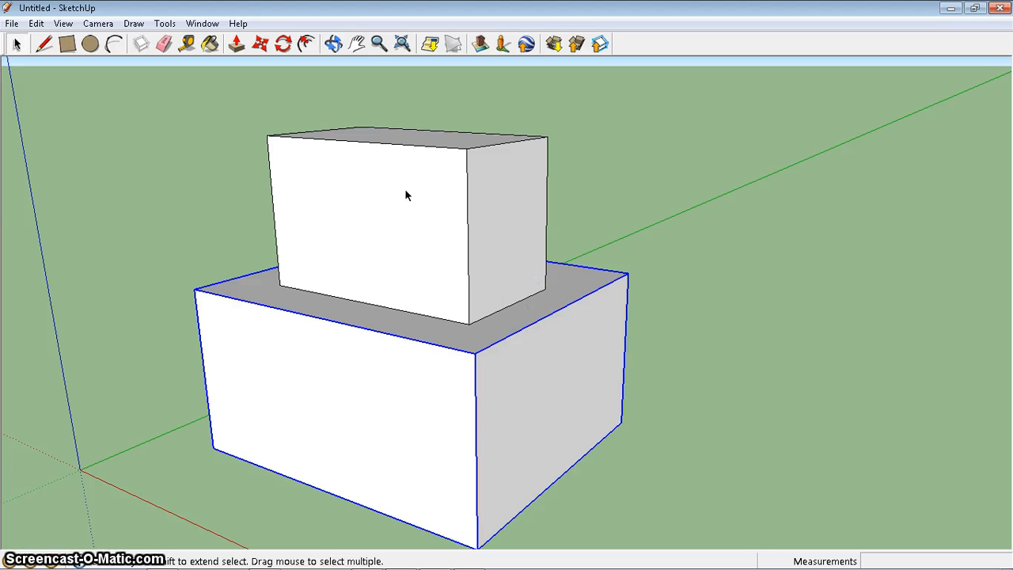
triple_click(406, 195)
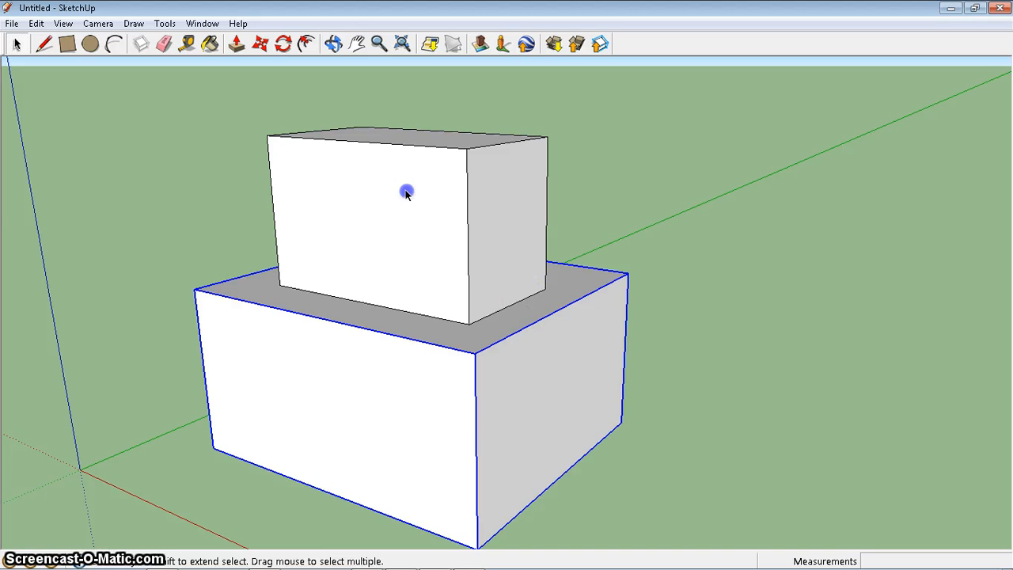
right_click(449, 202)
left_click(513, 313)
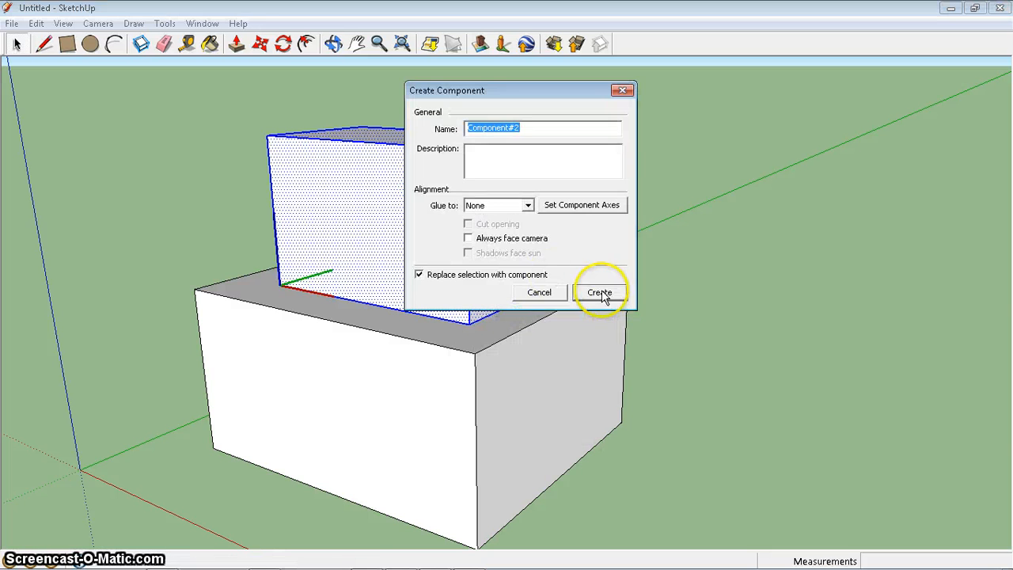
left_click(600, 293)
Delete the upper box component and select the lower box component
left_click(391, 422)
left_click(415, 273)
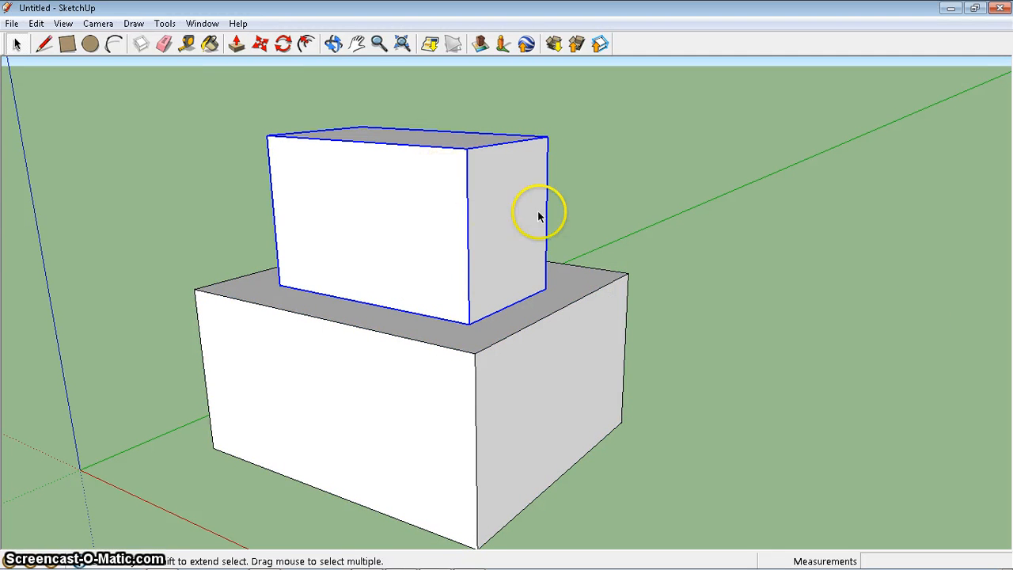
key("Delete")
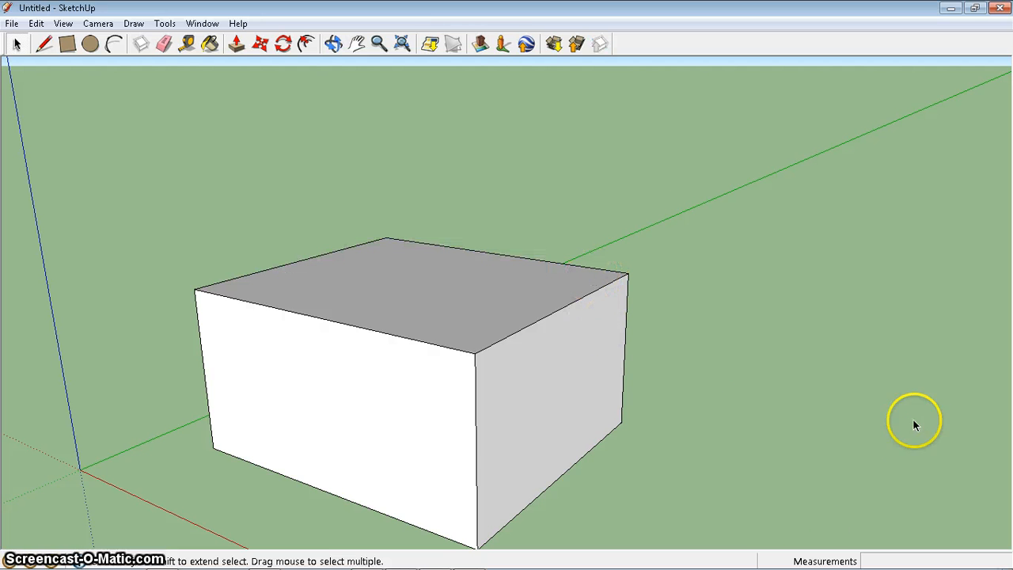
triple_click(487, 291)
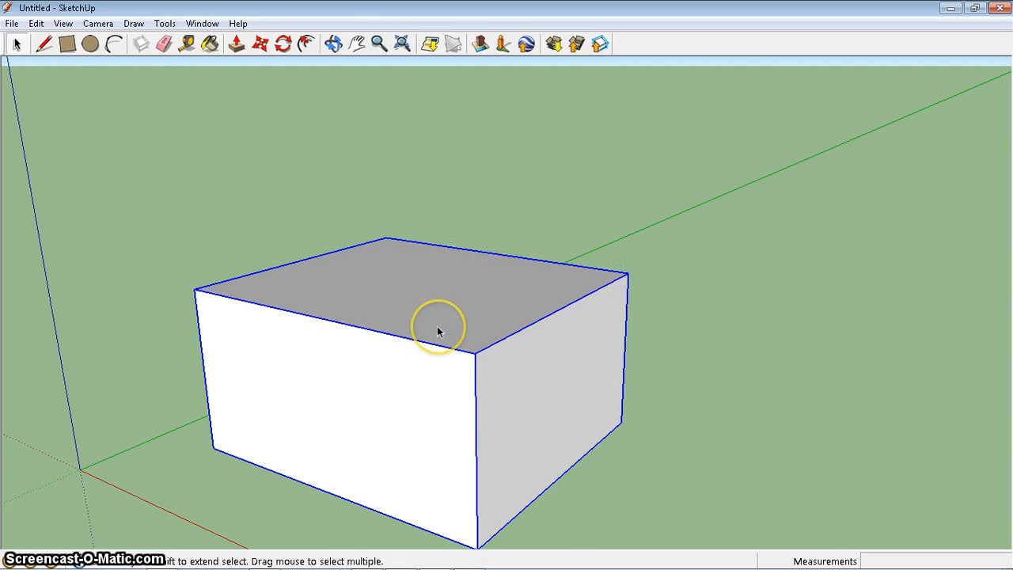
Draw a rectangle on the ground beside the large box and pull it up into a smaller, lower box
middle_click_drag(678, 434, 543, 353, "shift")
key("r")
left_click(541, 357)
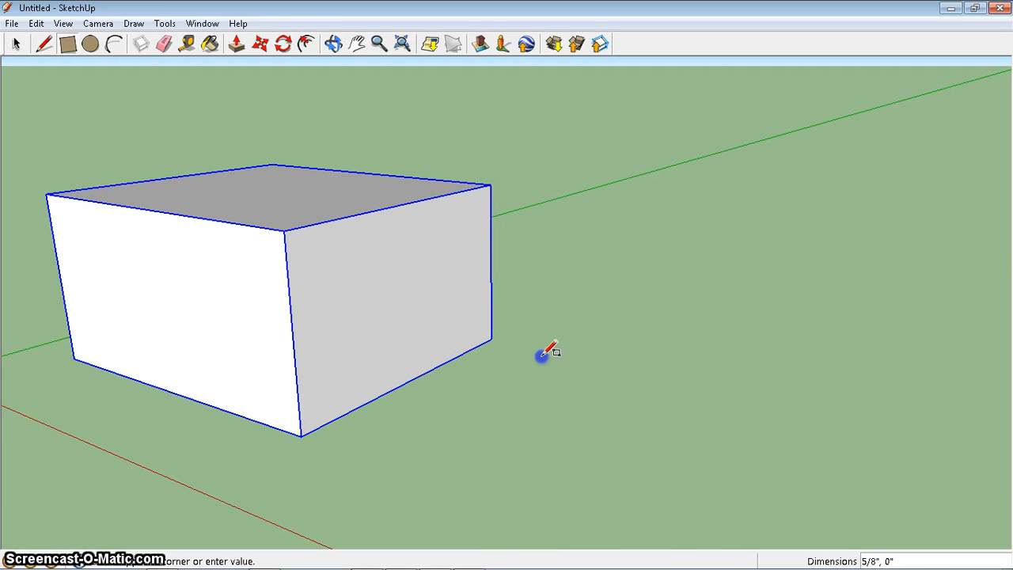
left_click(614, 478)
key("p")
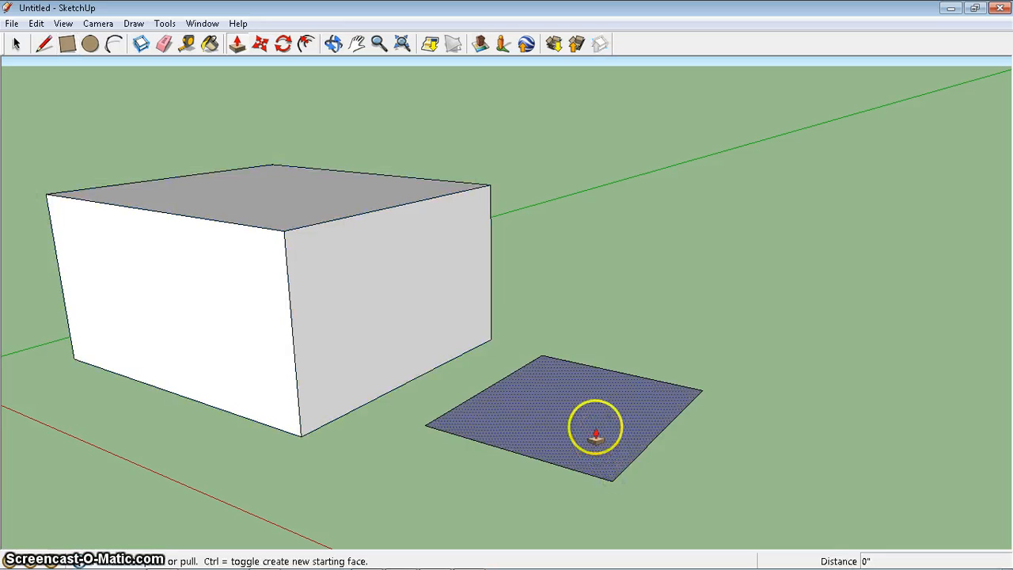
left_click(594, 425)
left_click(597, 326)
Convert the entire small box on the ground into a component with the default name
key("space")
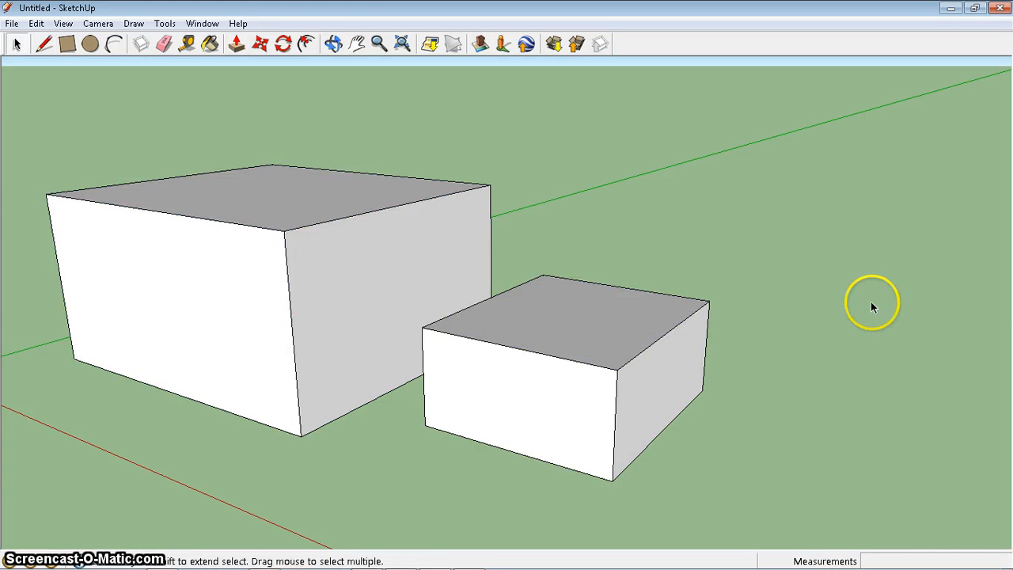
triple_click(644, 335)
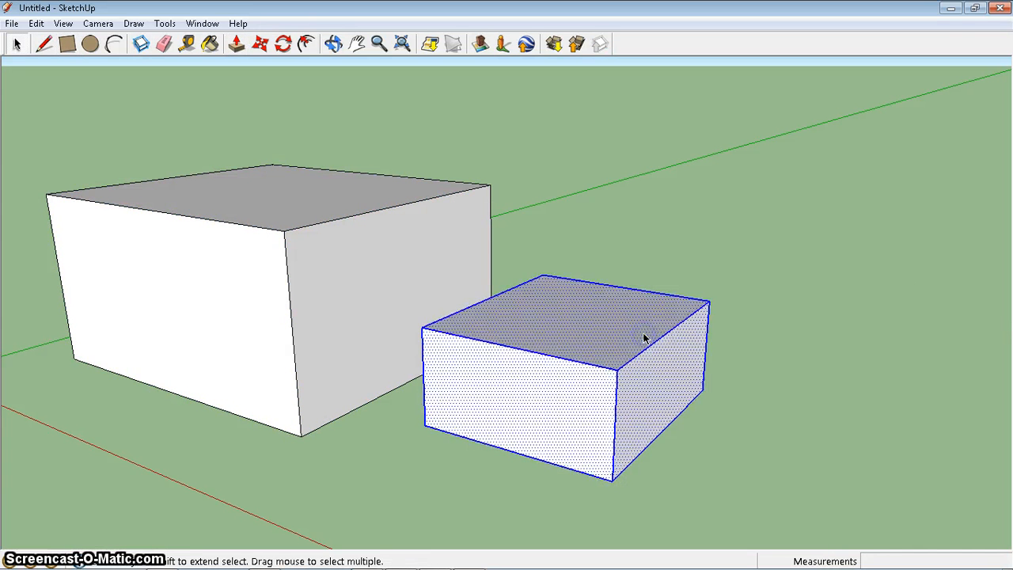
right_click(601, 324)
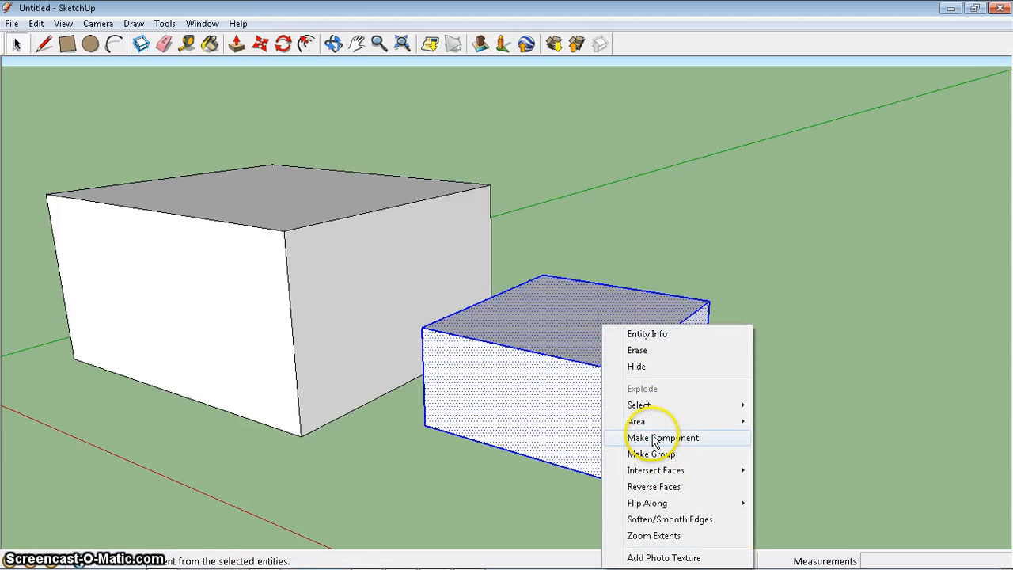
left_click(655, 439)
left_click(599, 293)
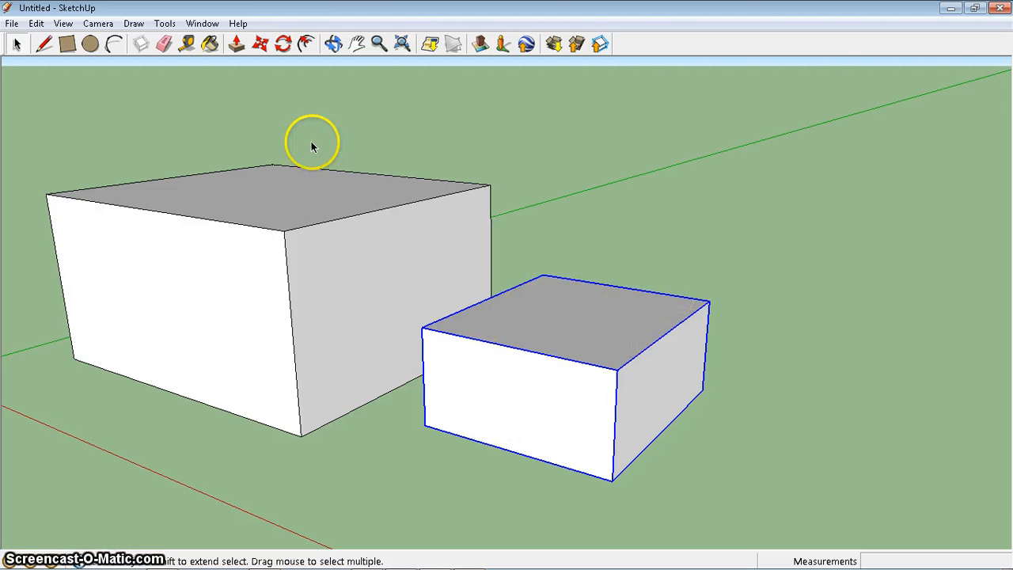
Move the small box component by its bottom front corner onto the large box's top face, about 13' 3" away
middle_click_drag(276, 228, 558, 339, "shift")
scroll(482, 299, "down", 2)
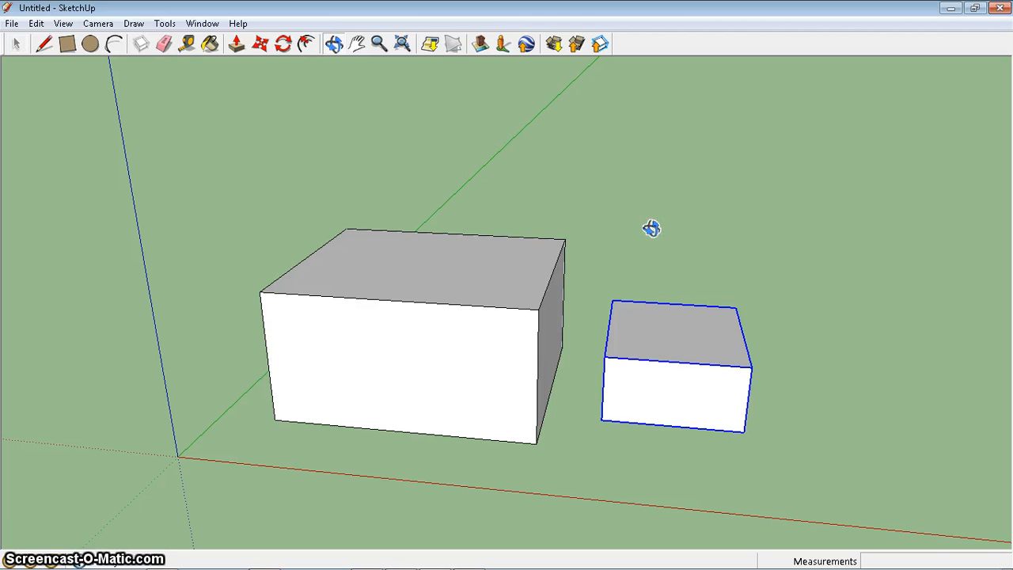
key("m")
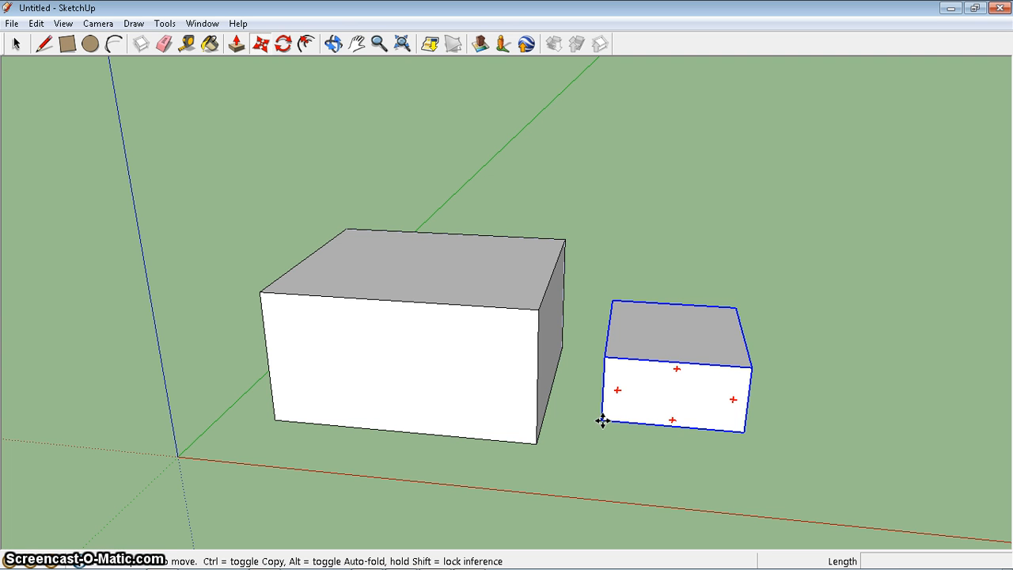
left_click_drag(602, 420, 355, 284)
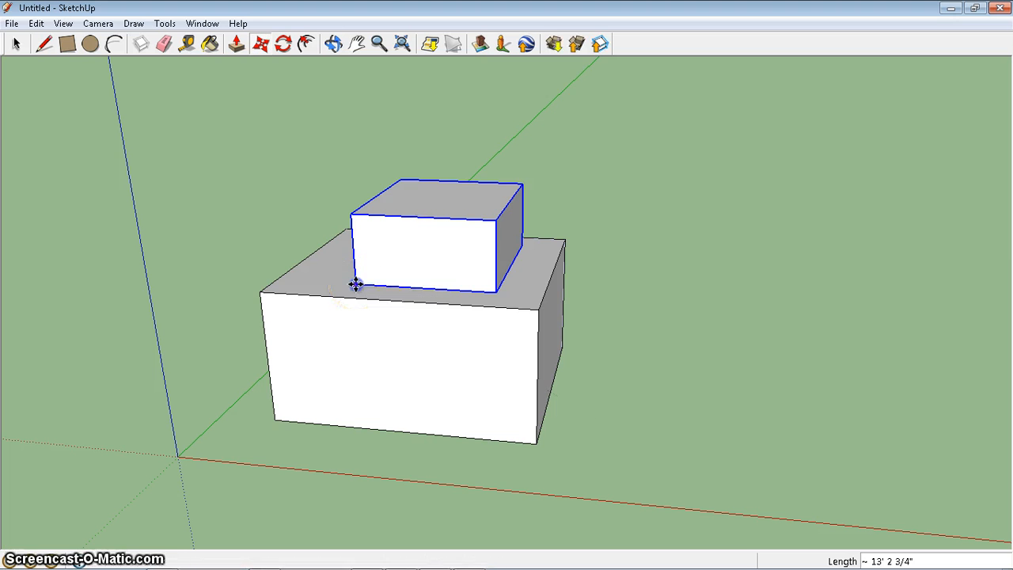
Undo the last move of the small box component
middle_click_drag(479, 233, 536, 324)
scroll(534, 327, "down", 3)
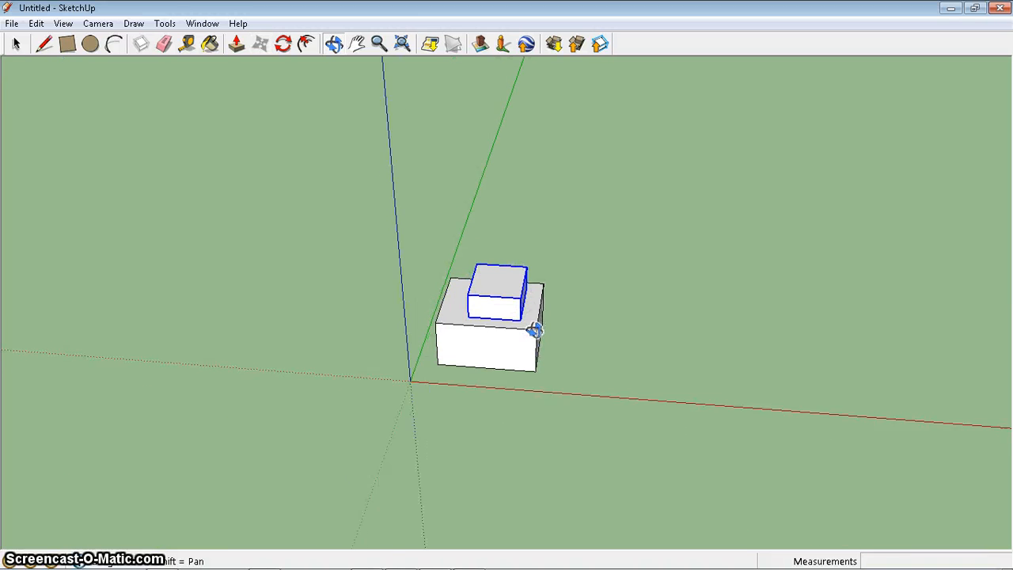
scroll(535, 330, "up", 1)
key("ctrl+z")
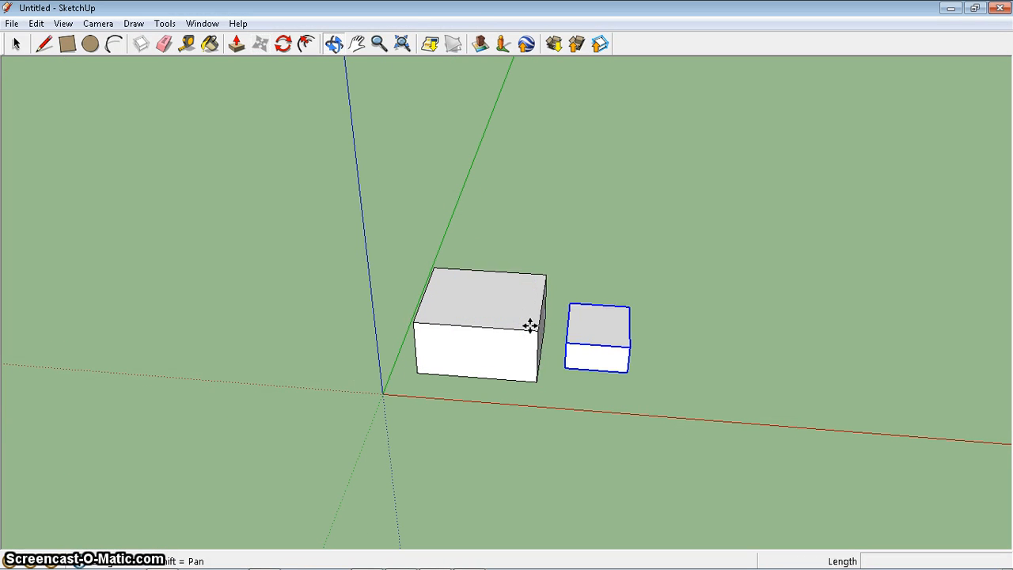
Move the small box component about 35' 4" away from the large box across the ground
key("m")
left_click(589, 358)
left_click(940, 373)
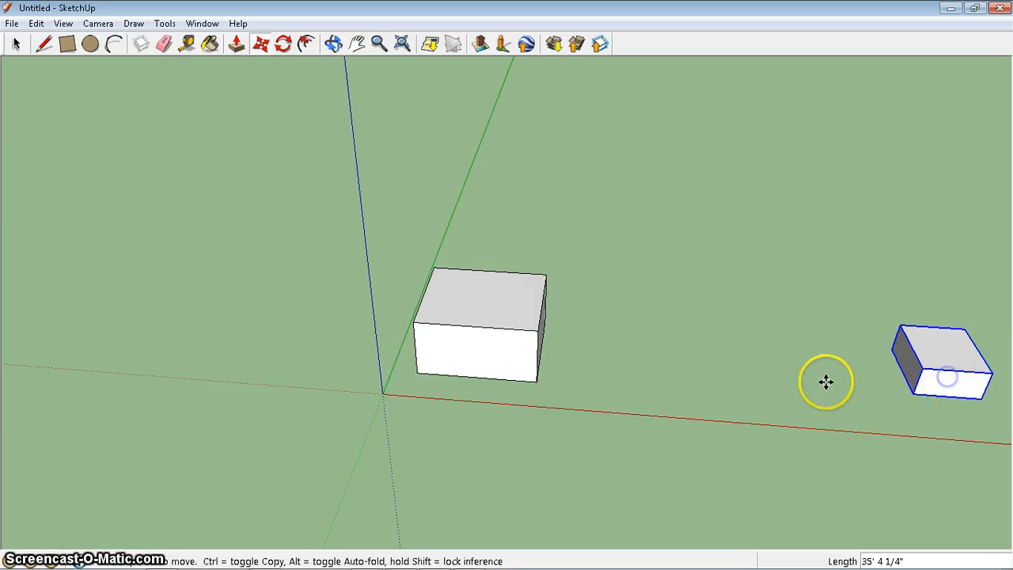
key("h")
left_click_drag(818, 380, 235, 371)
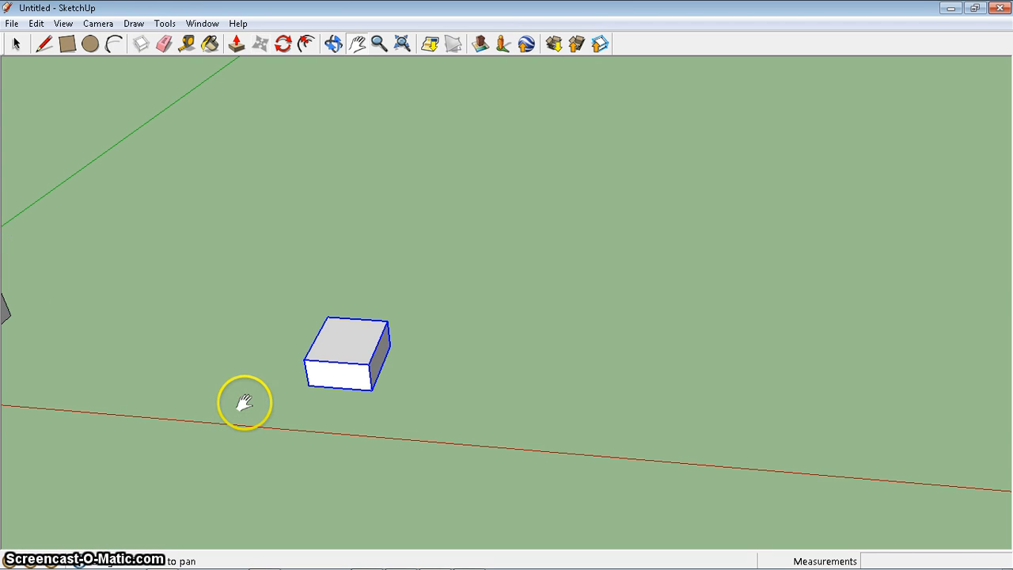
Move the small box component by its bottom front corner about 48' across onto the large box's top face
key("m")
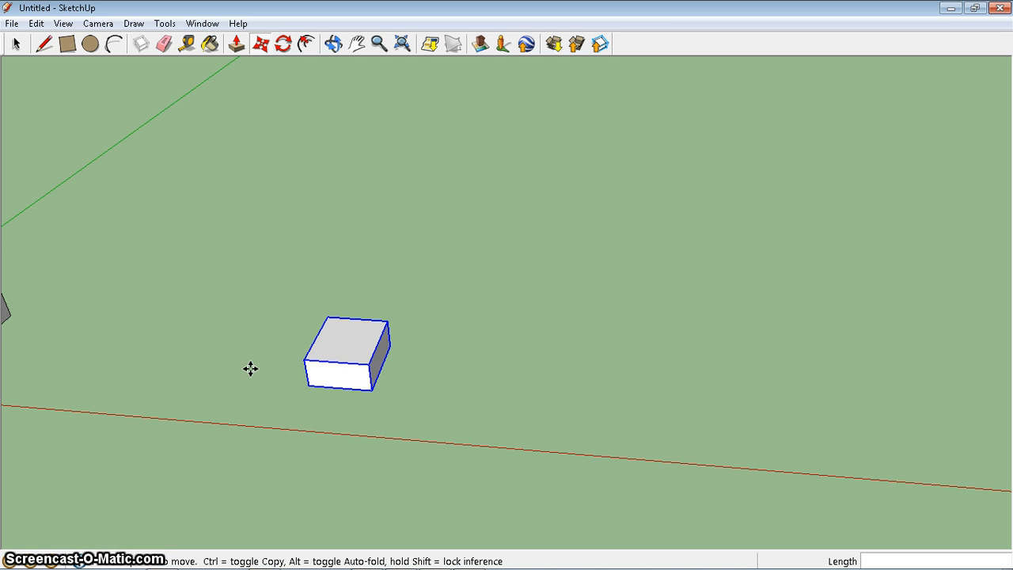
left_click(305, 386)
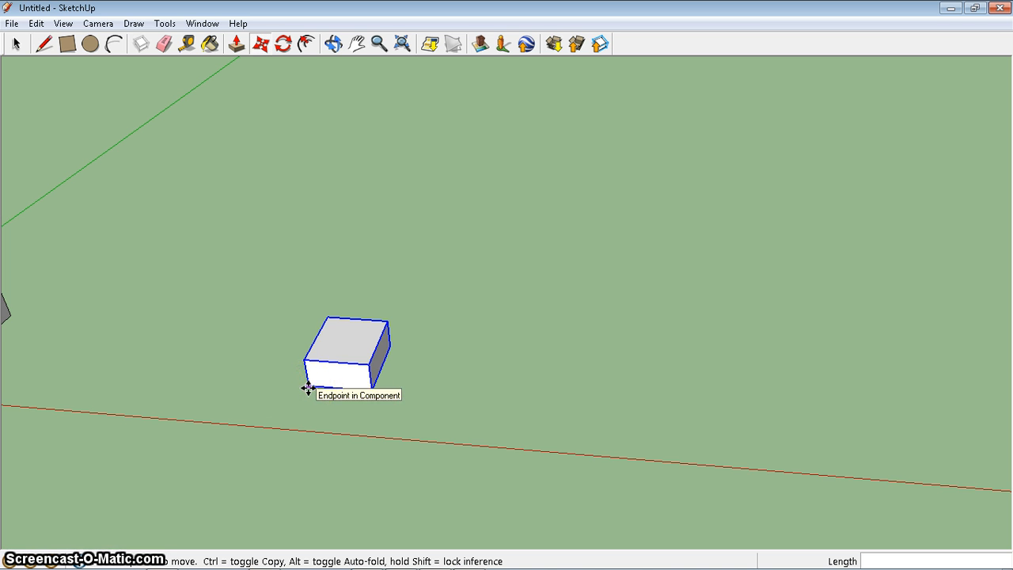
left_click(308, 387)
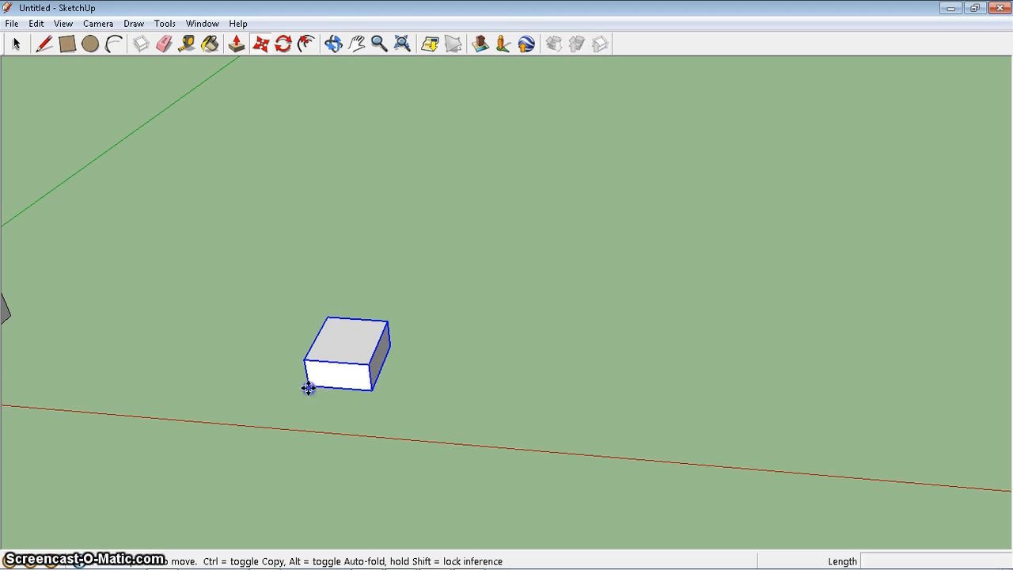
left_click_drag(308, 387, 71, 337)
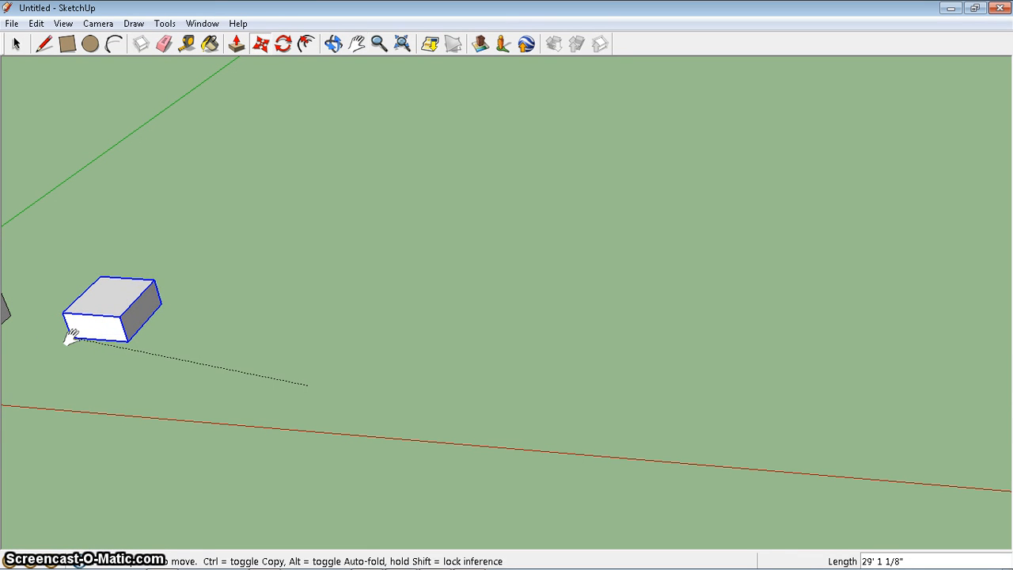
key("h")
left_click_drag(23, 317, 569, 312)
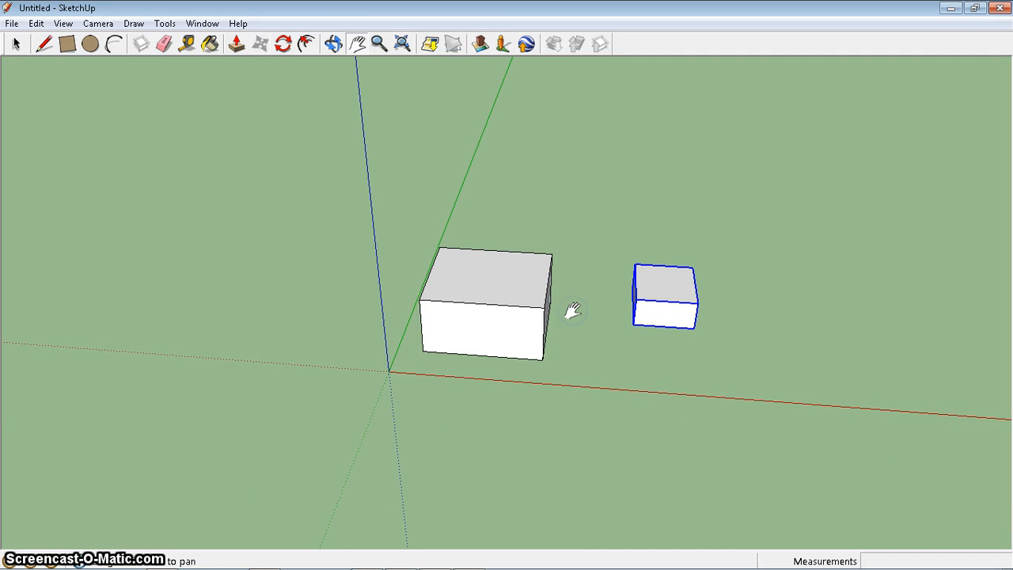
left_click(619, 393)
key("m")
left_click(634, 325)
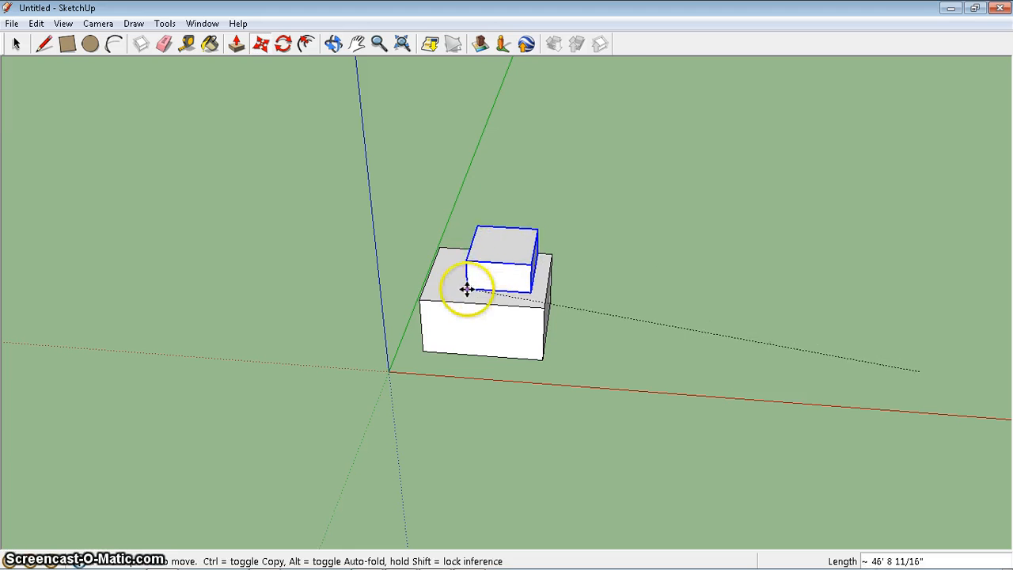
mouse_move(466, 290)
left_mouse_down()
mouse_move(448, 290)
mouse_move(461, 295)
left_mouse_up()
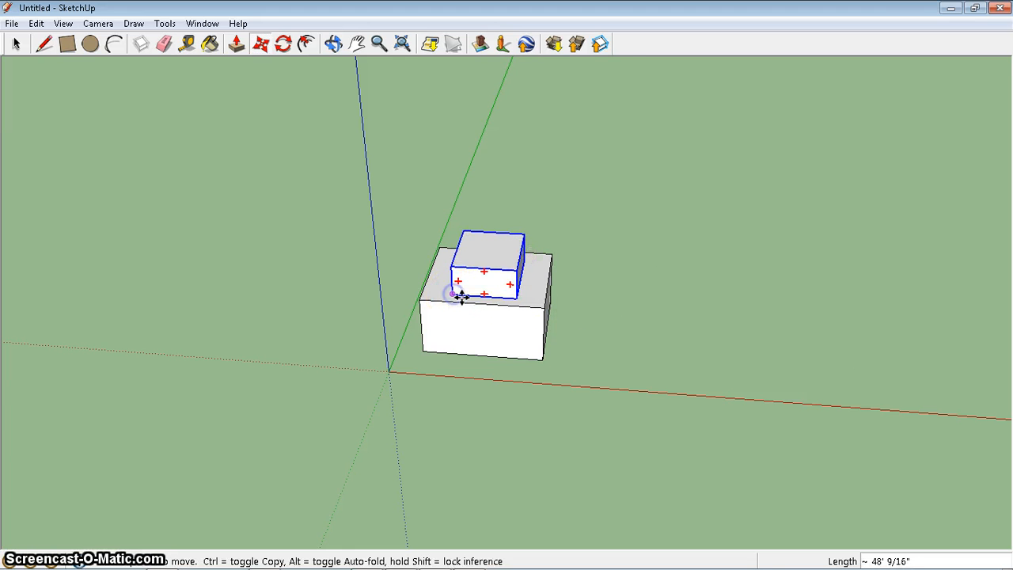
Draw a rectangle about 17' 9" by 17' on the ground beside the stacked boxes
key("h")
left_click_drag(642, 382, 484, 374)
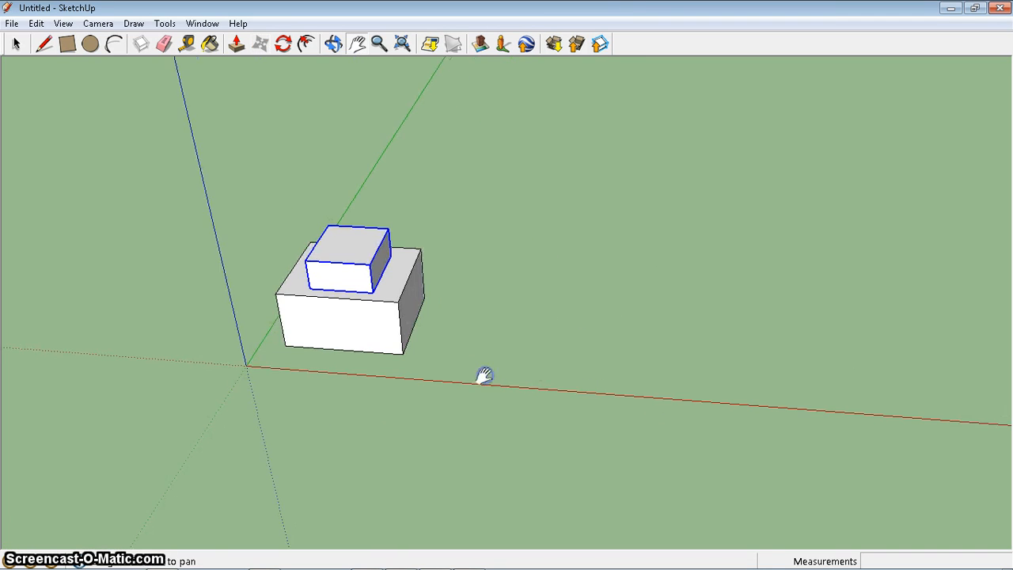
key("r")
left_click(532, 275)
left_click(693, 372)
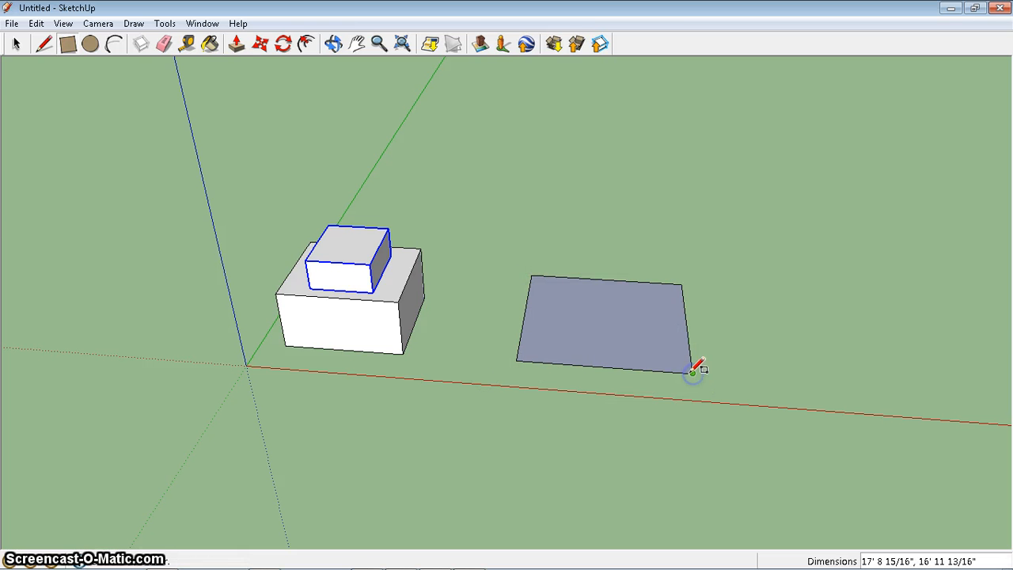
Push/Pull the ground rectangle up about 91' 2" into a tall box beside the stacked boxes
key("p")
left_click(644, 355)
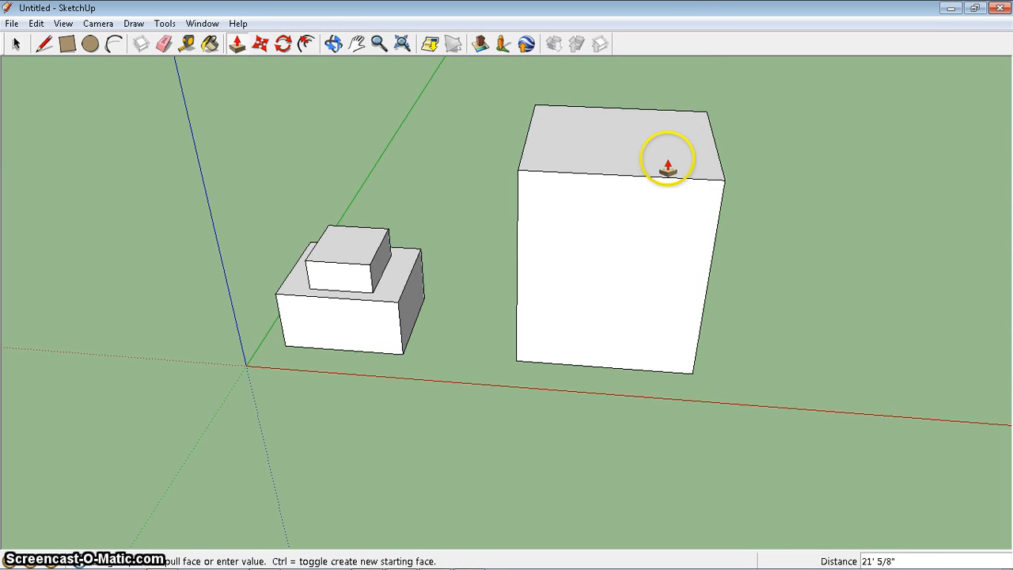
left_click(668, 167)
key("z")
left_click_drag(669, 132, 677, 300)
key("h")
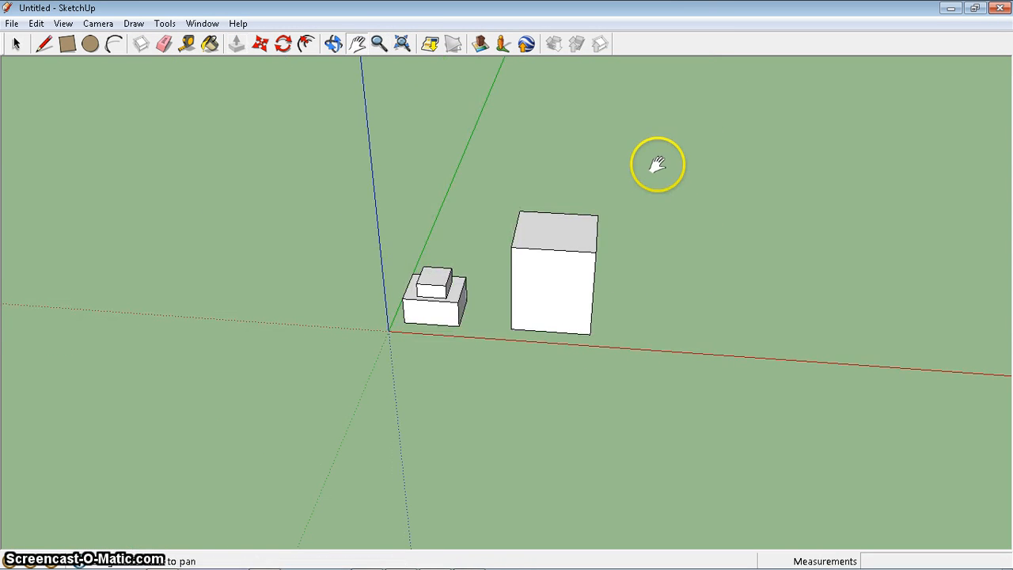
left_click_drag(657, 164, 527, 365)
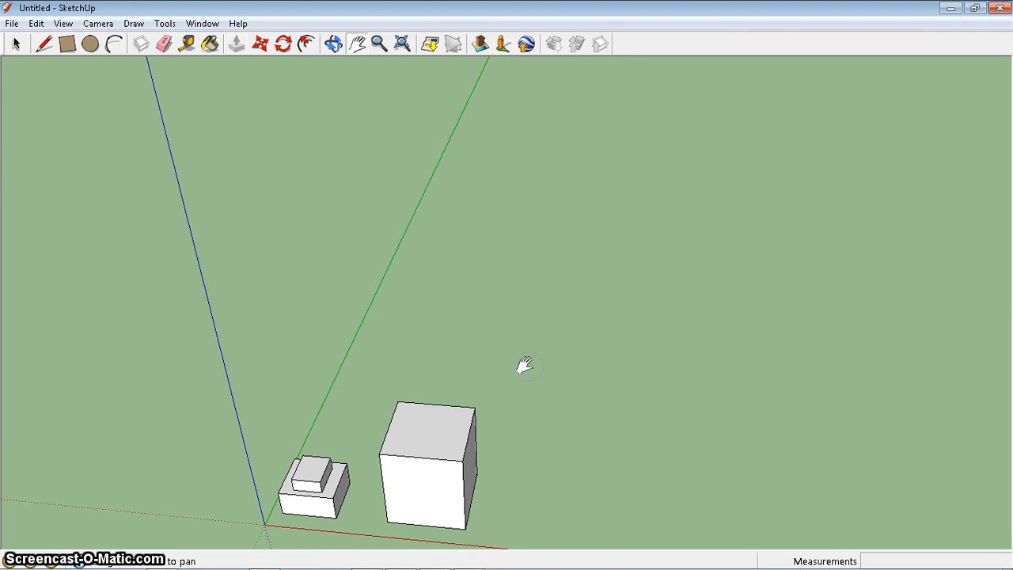
key("p")
left_click(462, 420)
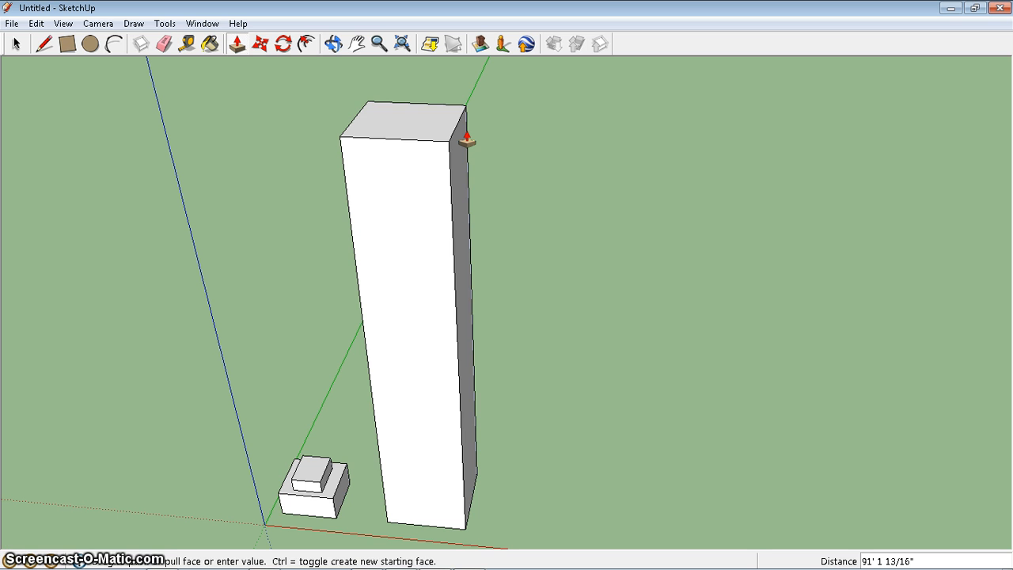
left_click(467, 139)
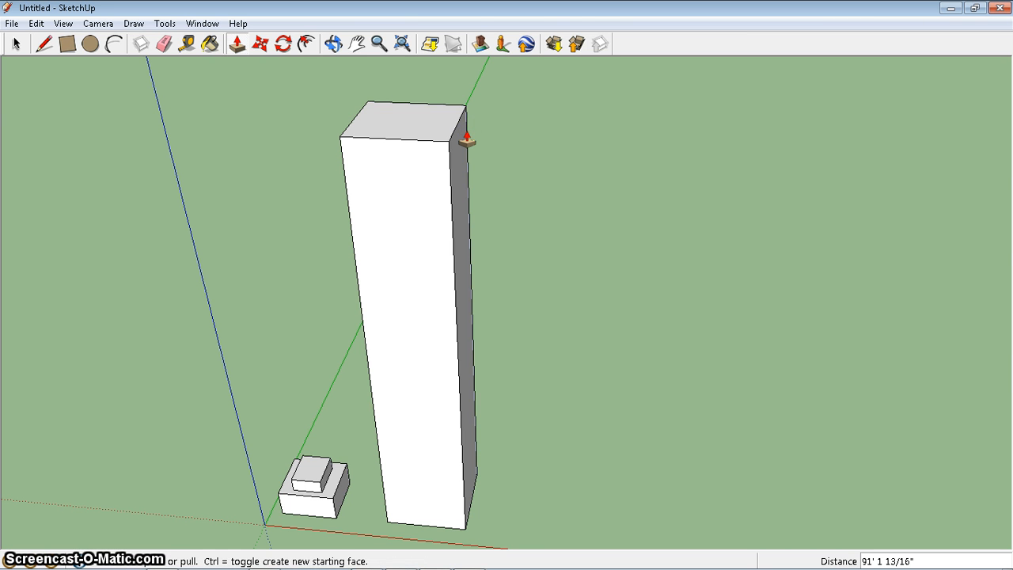
Undo the tall box's extrusion and the drawing of its base rectangle
key("ctrl+z")
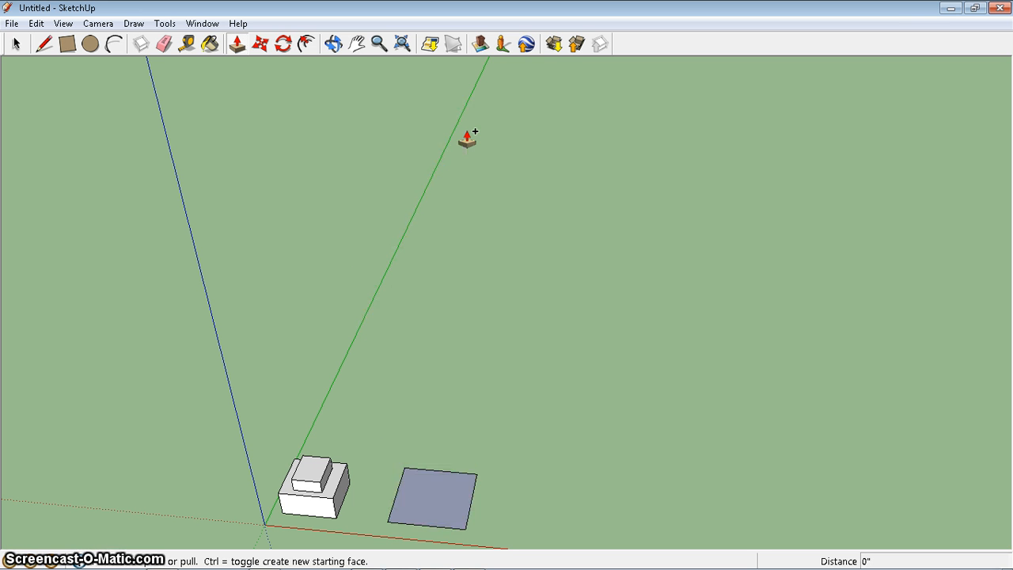
key("ctrl+z")
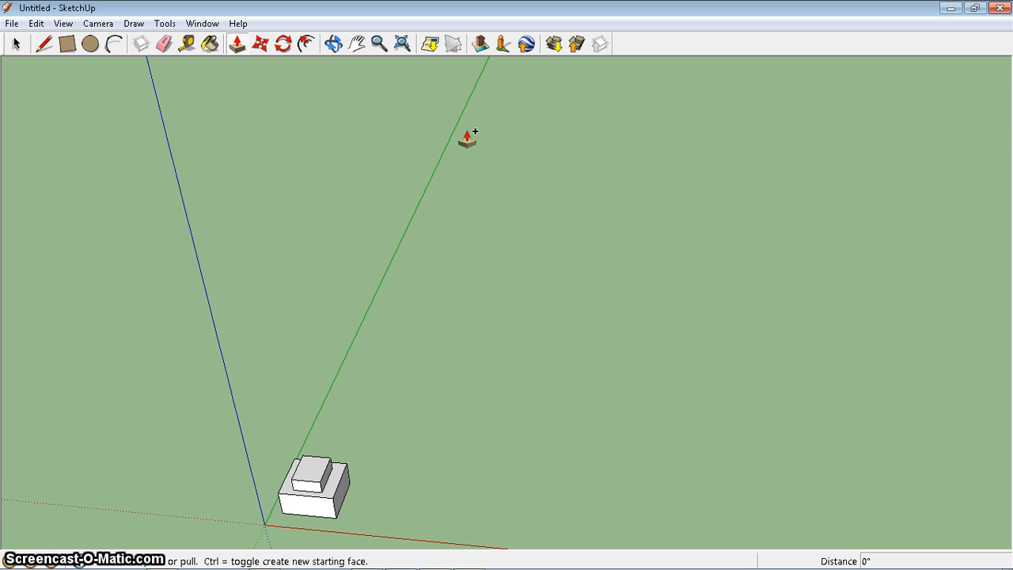